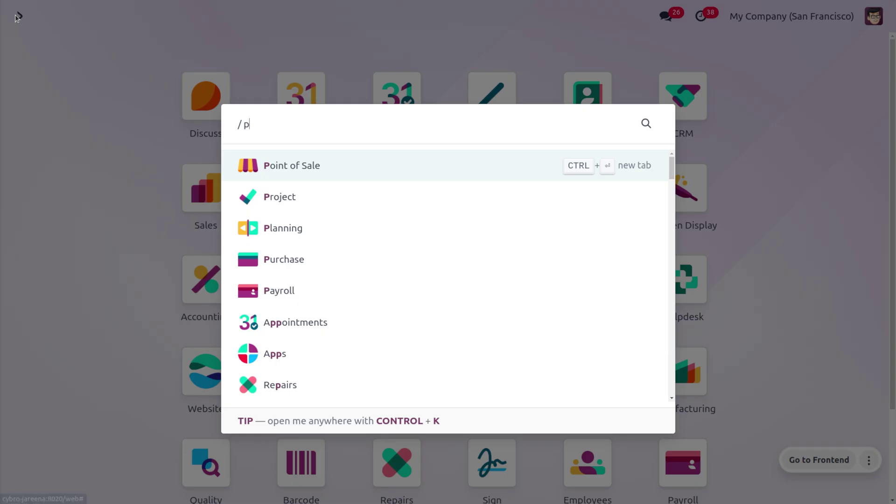
Launch the Purchase app from the command palette by searching 'pur'
type("ur")
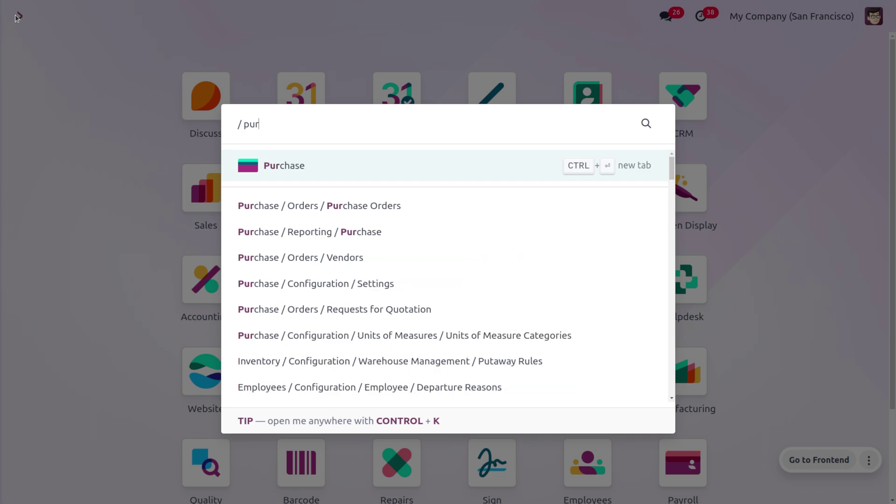
key("Return")
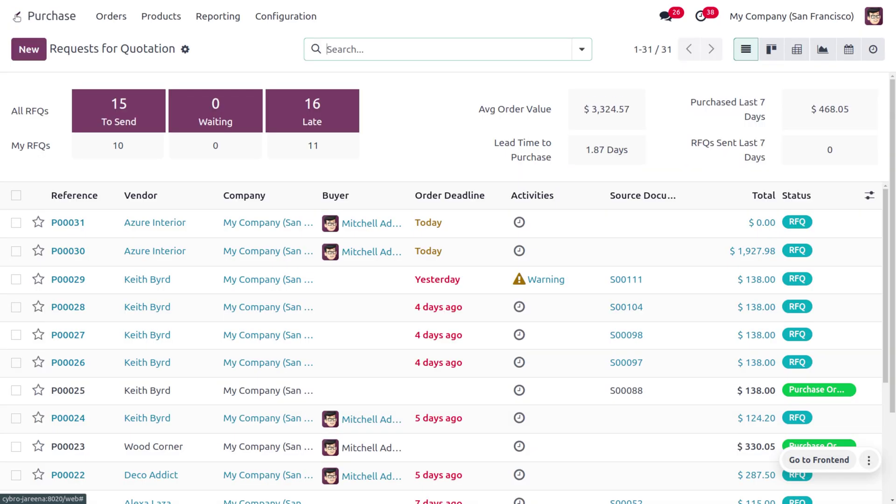
Start a new request for quotation with Azure Interior as the vendor
left_click(28, 49)
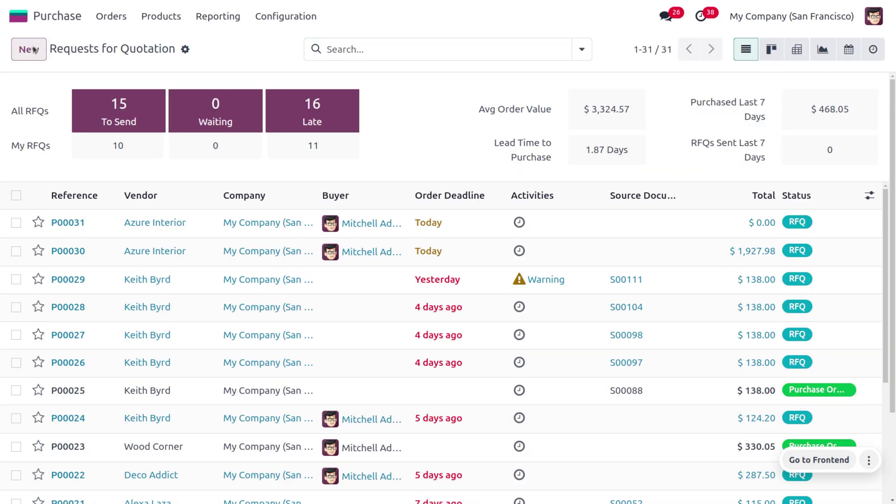
left_click(213, 186)
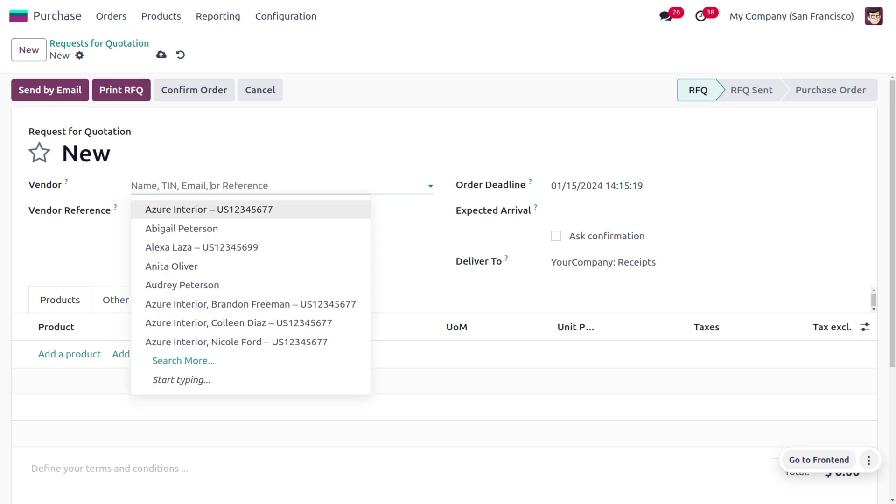
left_click(171, 210)
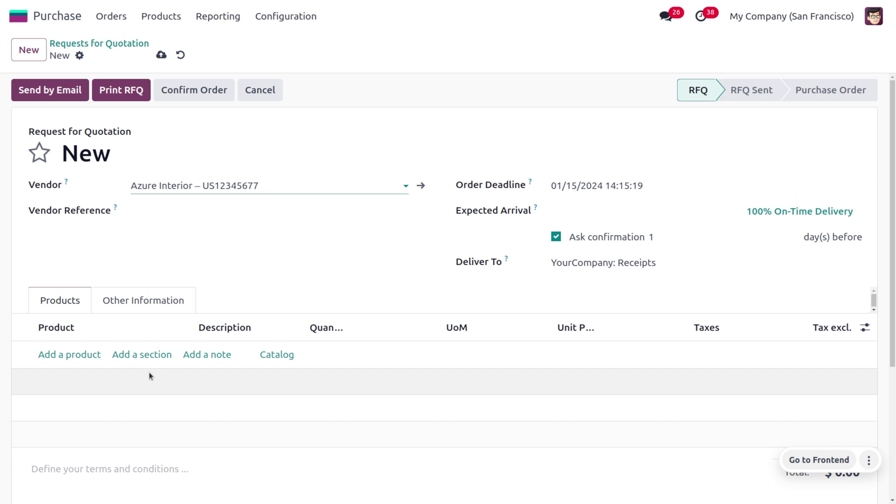
Add a product line and bring up Azure Interior's product catalog for this order
left_click(79, 354)
left_click(79, 354)
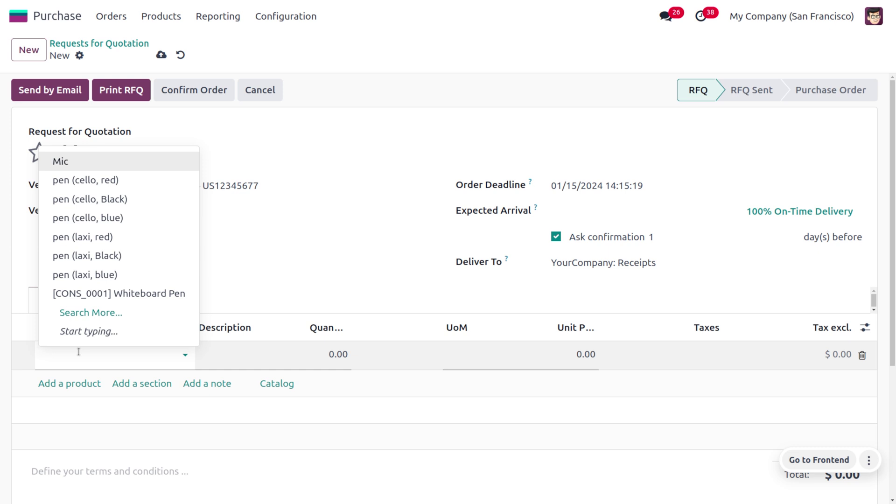
left_click(288, 384)
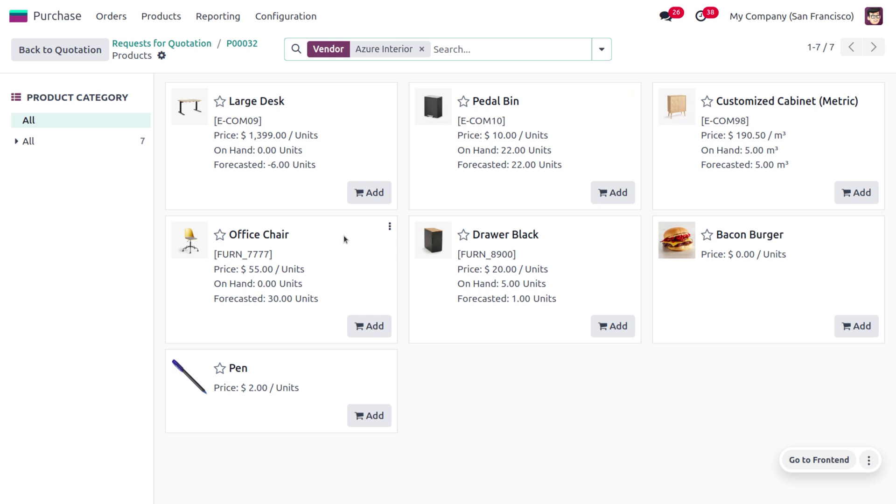
Add one each of Large Desk, Pedal Bin, Customized Cabinet, Bacon Burger, Drawer Black, Office Chair and Pen
left_click(343, 150)
left_click(511, 149)
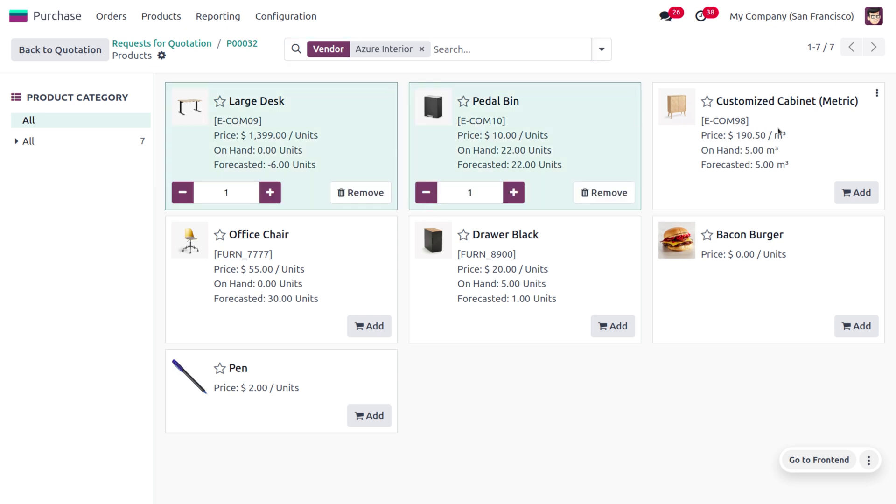
left_click(780, 131)
left_click(762, 286)
left_click(518, 244)
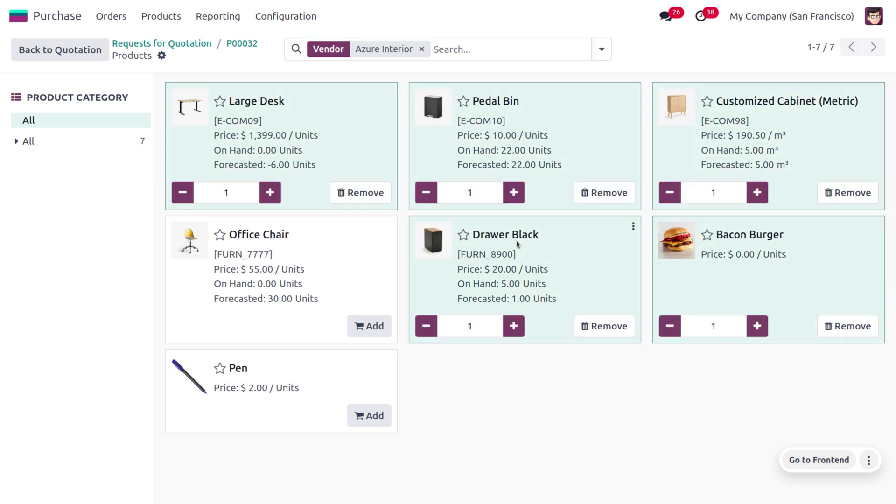
left_click(265, 255)
left_click(272, 374)
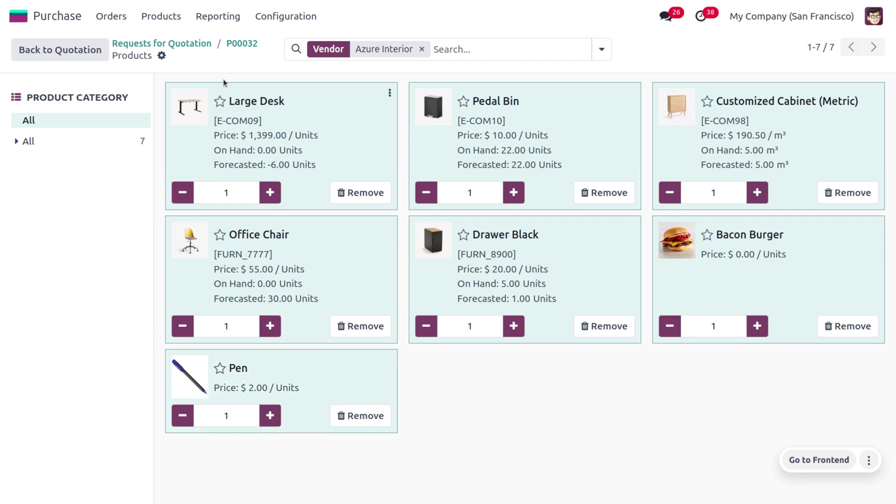
left_click(235, 46)
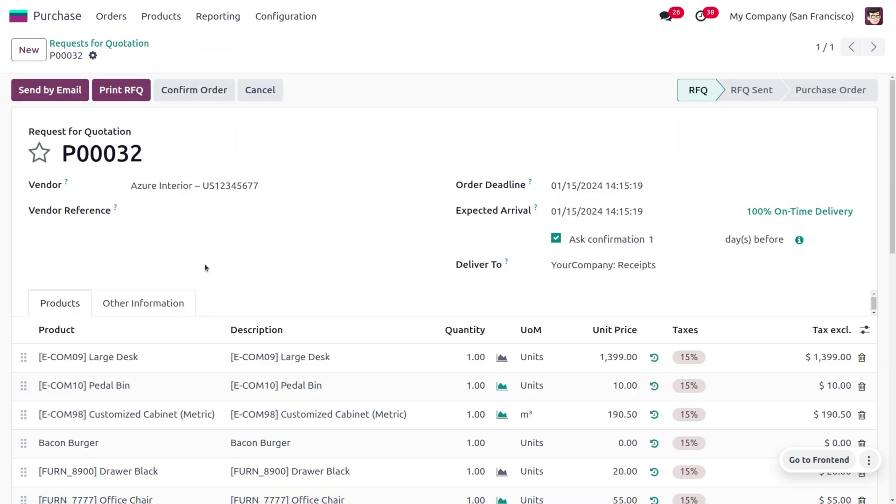
left_click(120, 359)
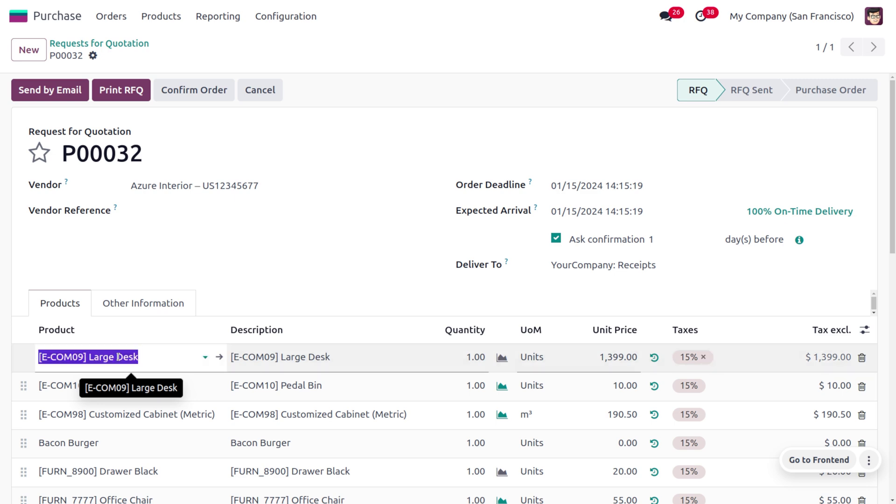
left_click(219, 357)
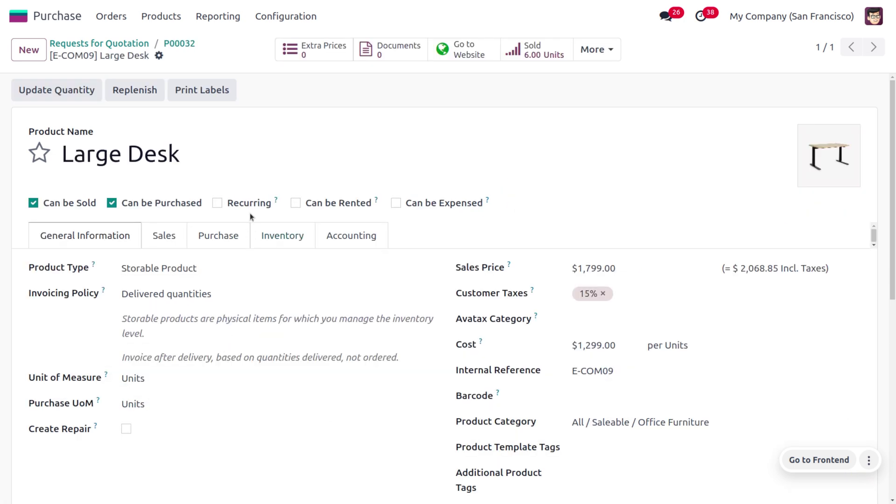
left_click(226, 234)
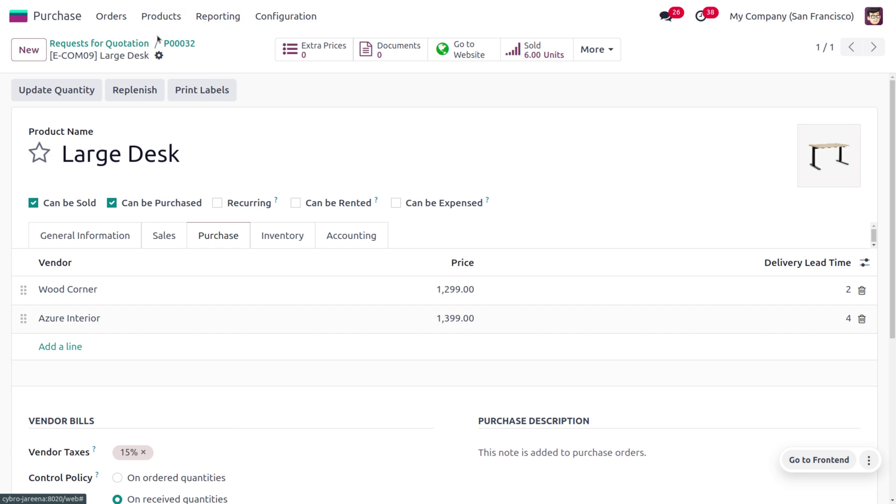
Review the seven order lines on P00032 and confirm it as a purchase order
left_click(174, 42)
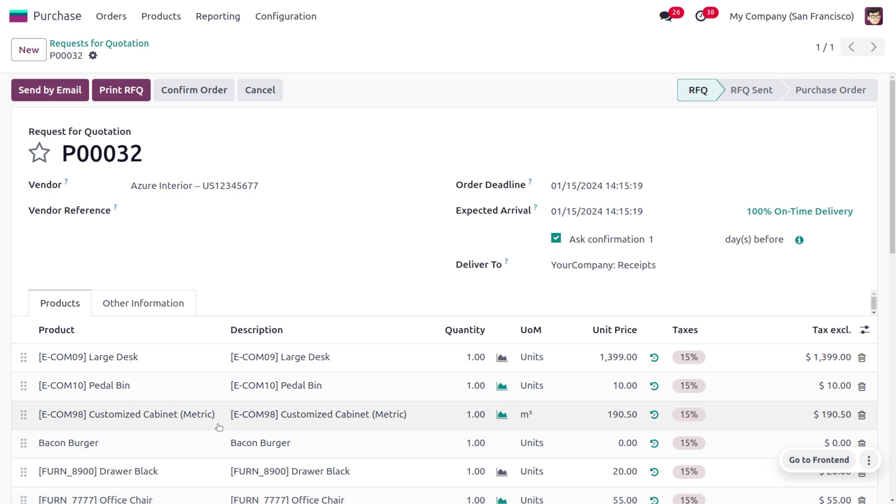
scroll(216, 425, "down", 8)
scroll(219, 428, "up", 8)
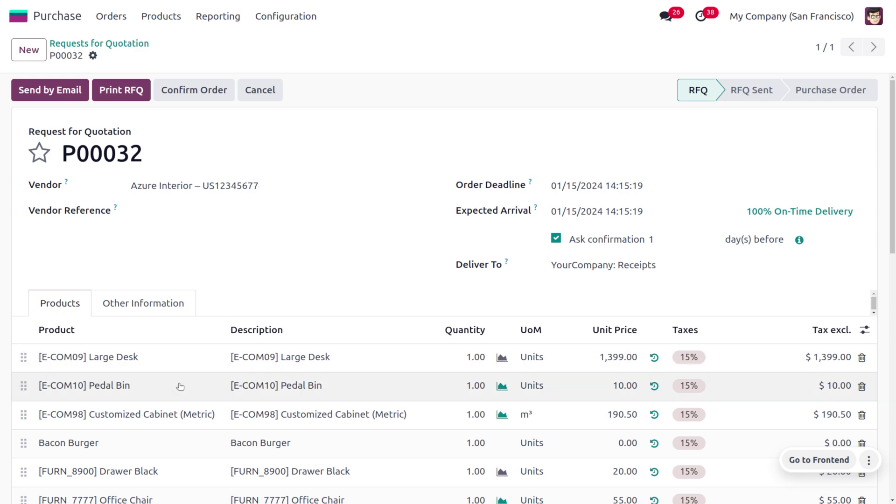
scroll(181, 385, "down", 3)
scroll(180, 386, "up", 3)
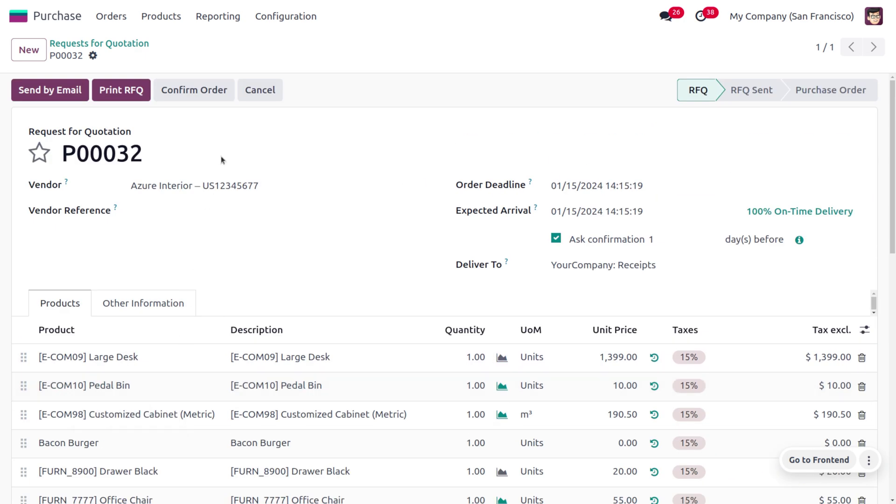
left_click(212, 89)
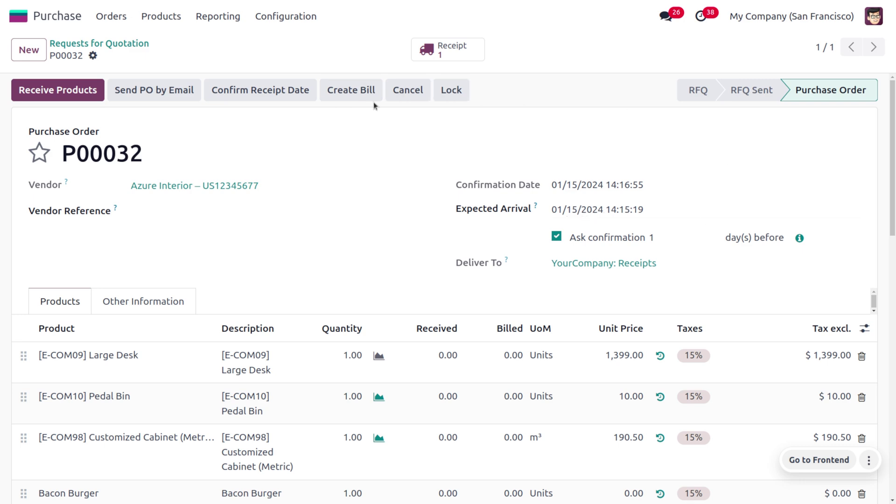
Validate receipt WH/IN/00014 to bring all P00032 products into stock
left_click(78, 90)
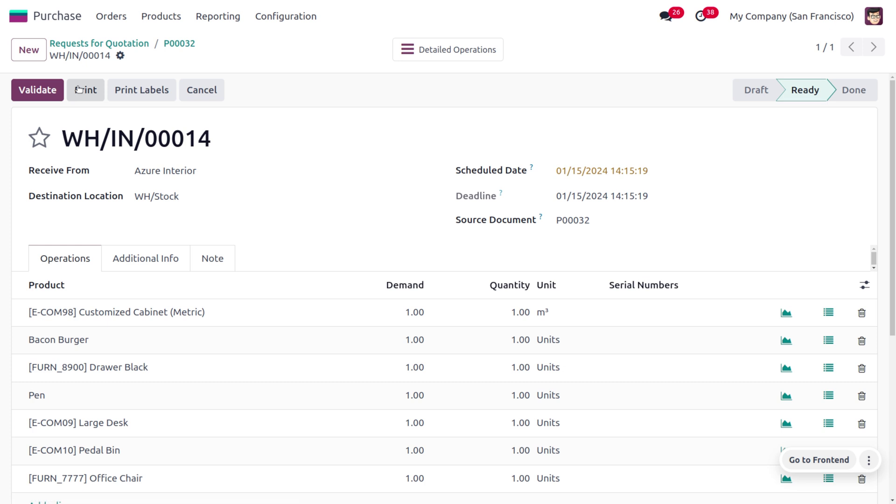
left_click(46, 92)
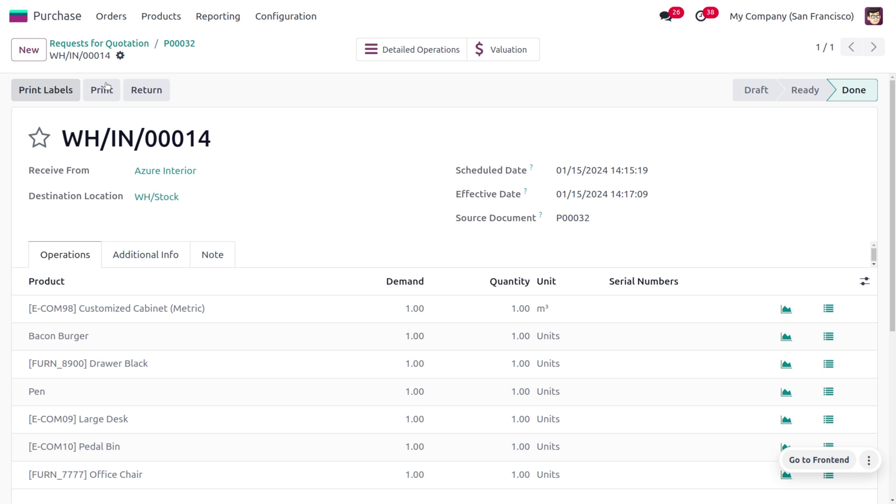
Create the vendor bill from P00032, set its bill date to 01/15/2024 and post it
left_click(186, 44)
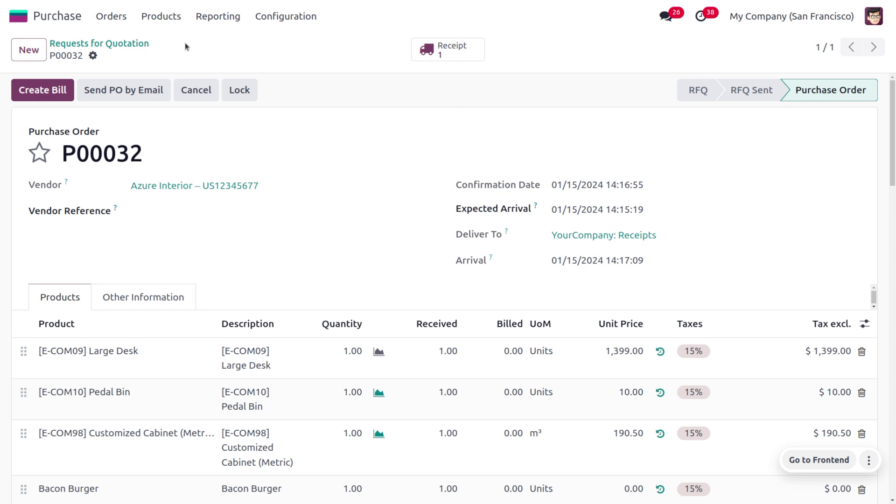
left_click(43, 89)
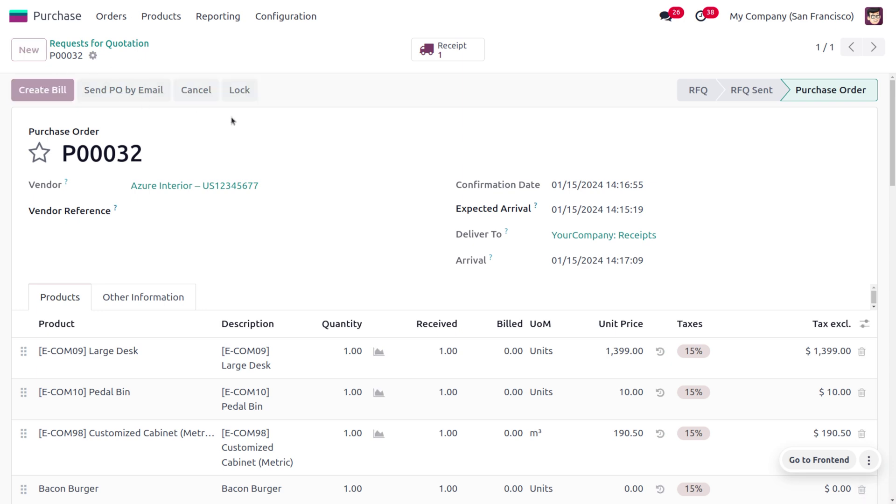
left_click(46, 93)
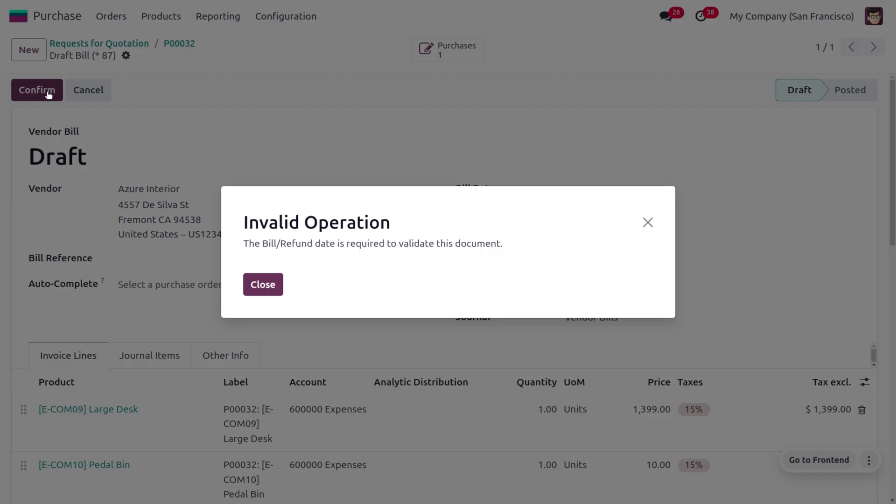
left_click(256, 285)
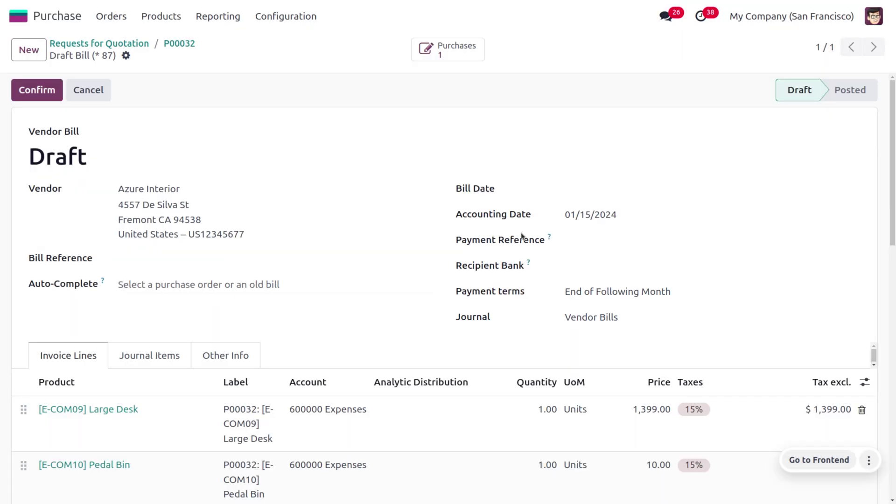
left_click(572, 187)
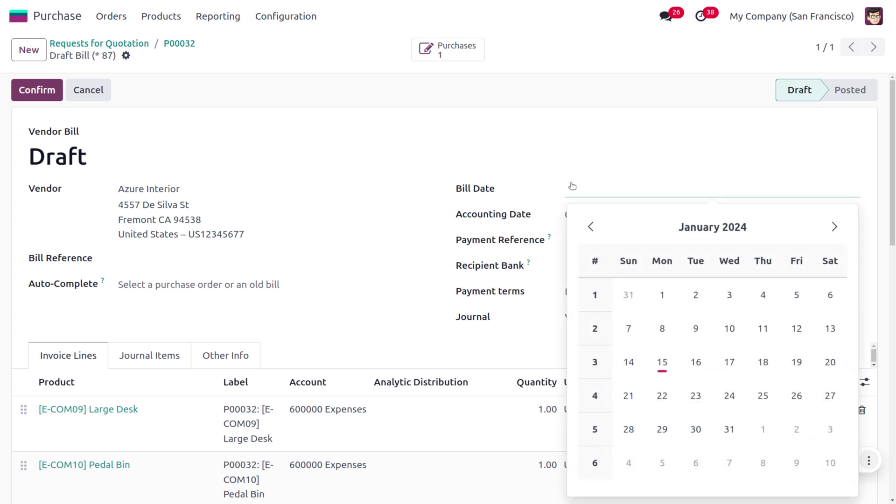
left_click(663, 365)
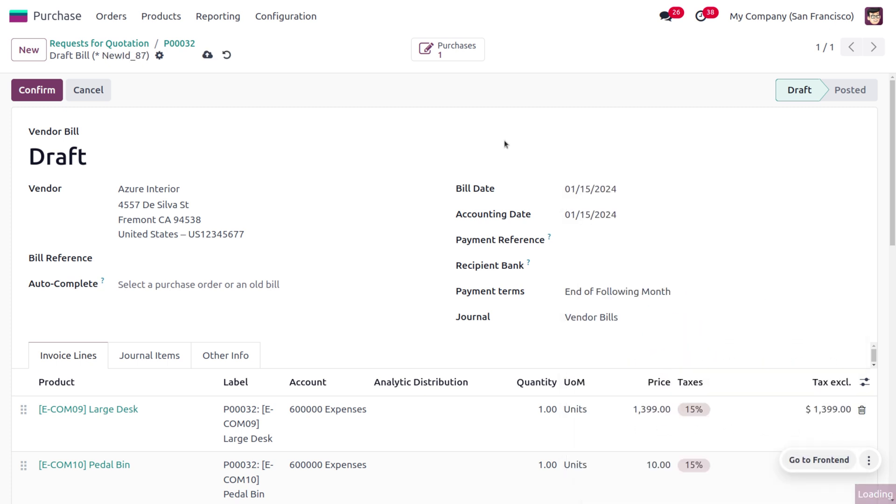
left_click(208, 56)
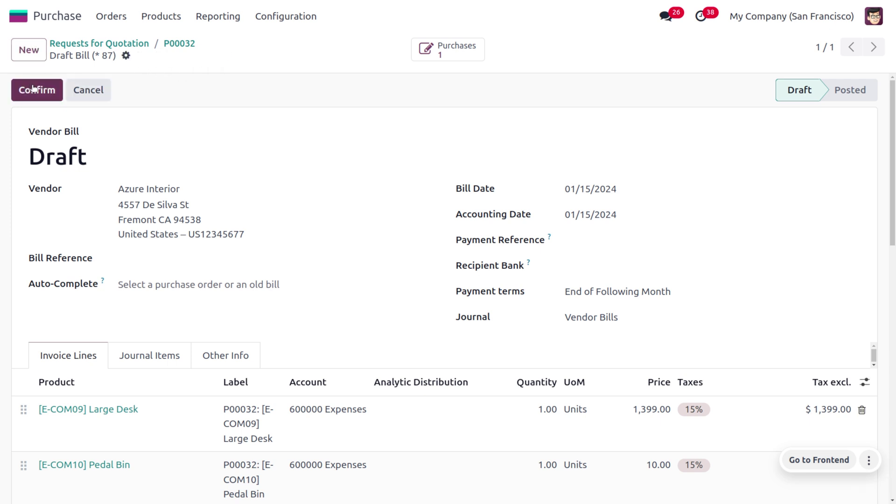
left_click(34, 89)
Register a $1,927.98 Bank journal payment against bill BILL/2024/01/0002
left_click(33, 89)
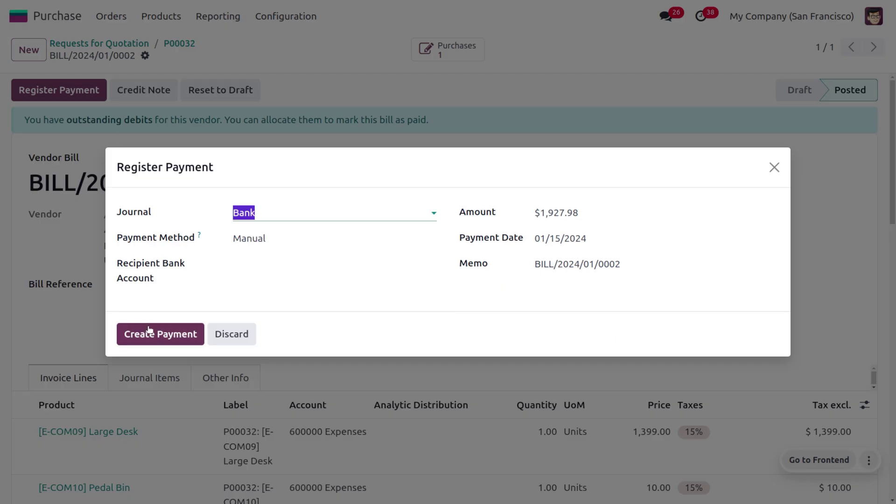
left_click(151, 332)
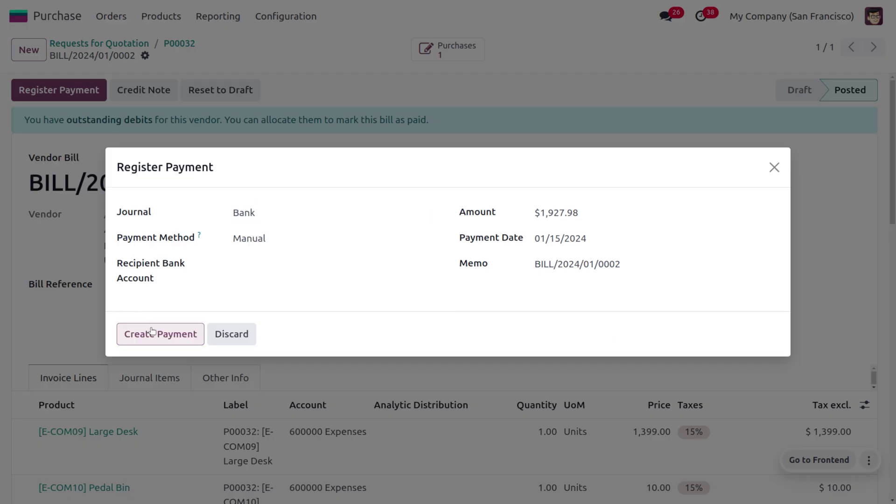